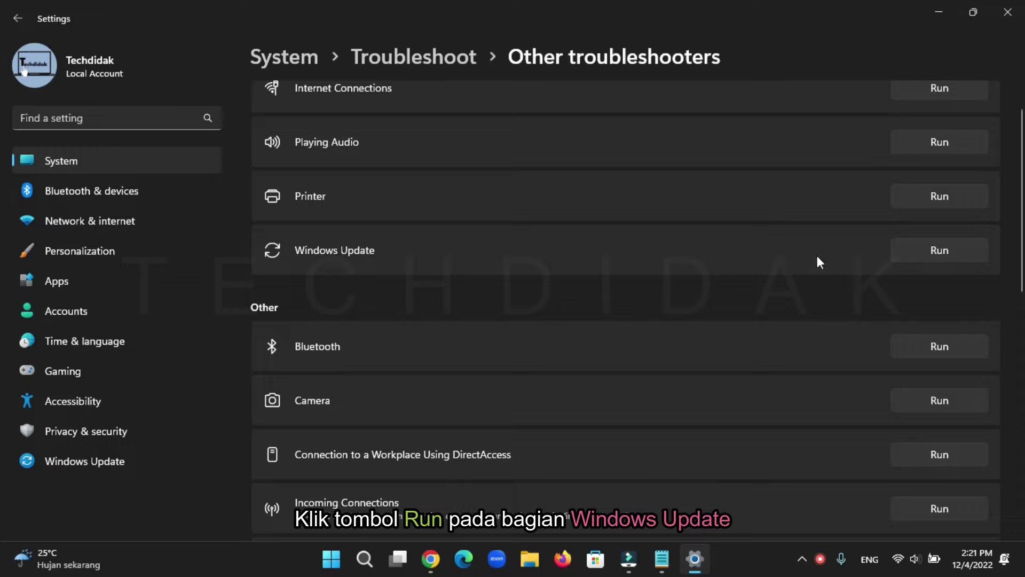
# Run the Windows Update troubleshooter, close it once it has completed, and close Settings.
pyautogui.click(922, 253)
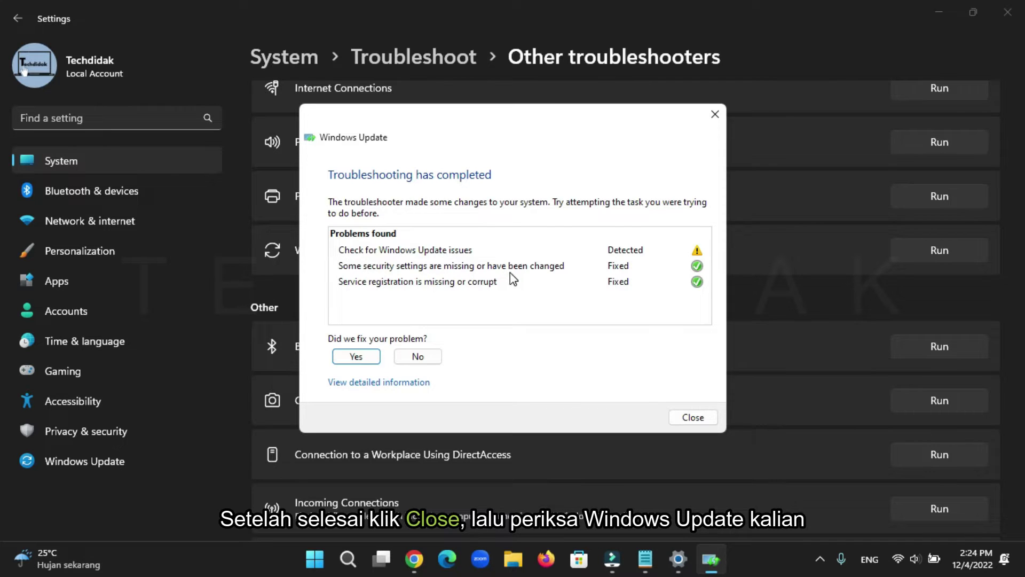
pyautogui.click(691, 420)
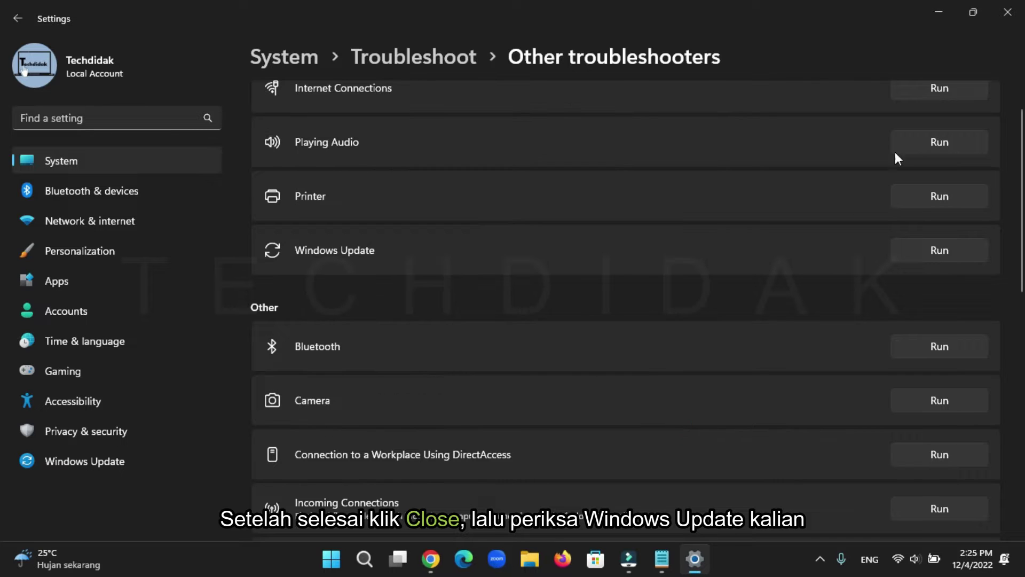
pyautogui.click(1008, 14)
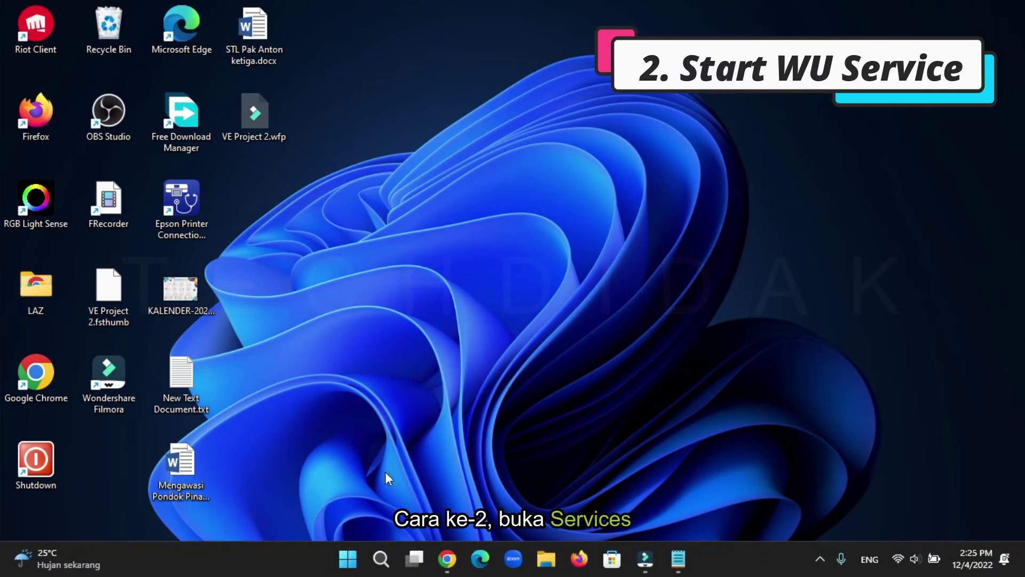
# Search Windows for "services" and open the Services app.
pyautogui.click(382, 561)
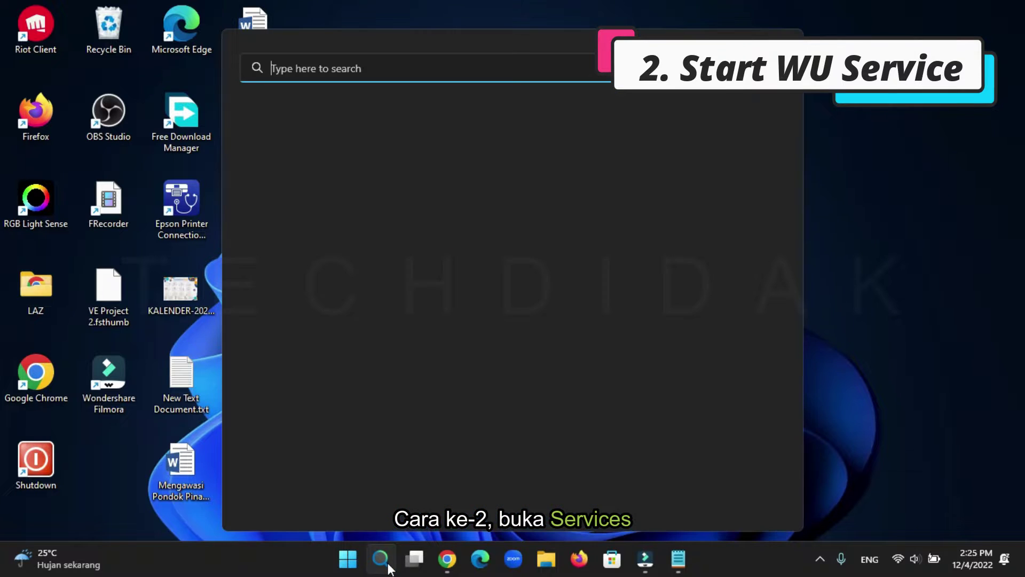
pyautogui.write('s')
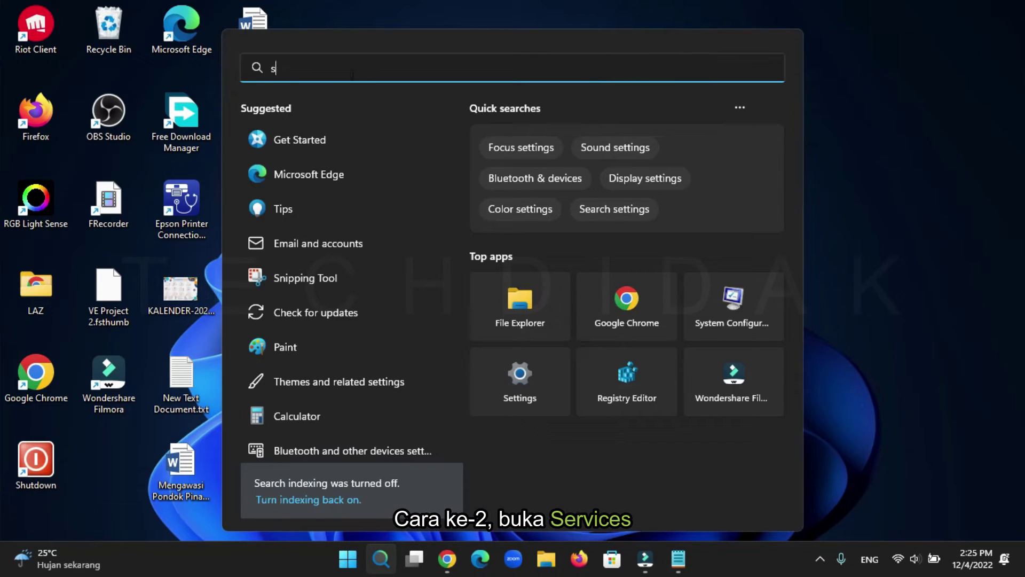
pyautogui.write('ervices')
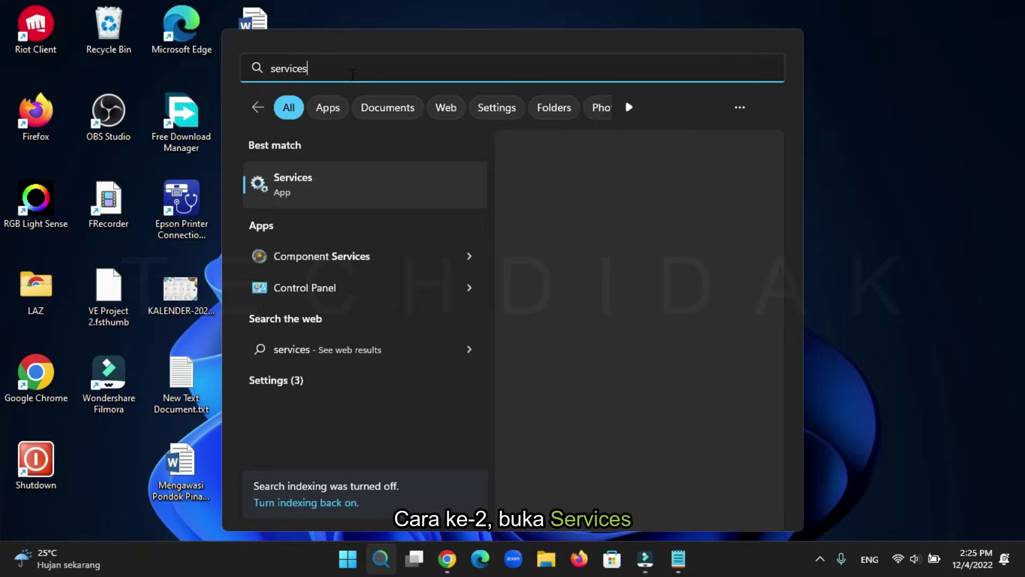
pyautogui.click(307, 190)
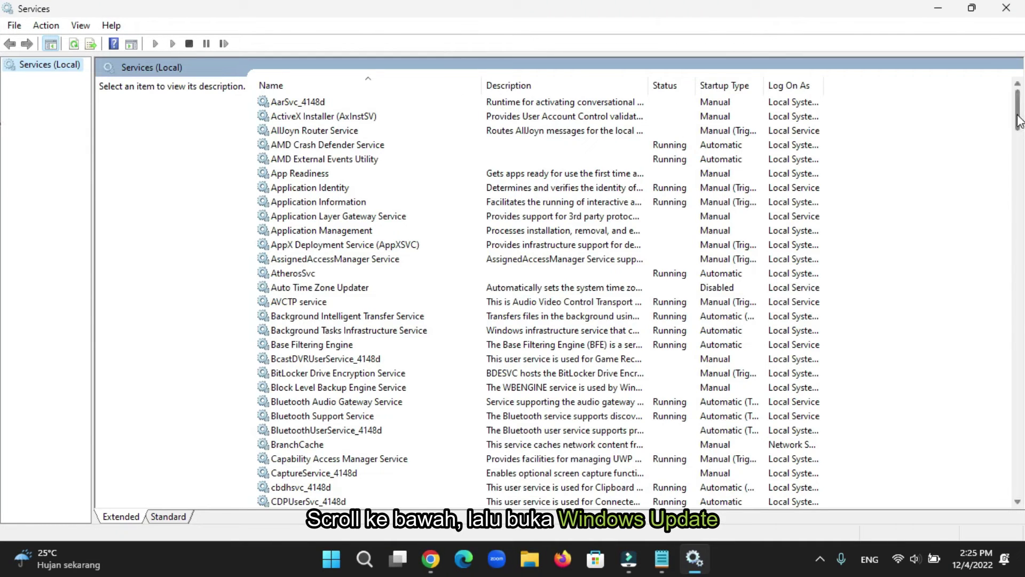
# Open the properties of the Windows Update service and set its startup type to Automatic.
pyautogui.moveTo(1017, 115); pyautogui.dragTo(1018, 497)
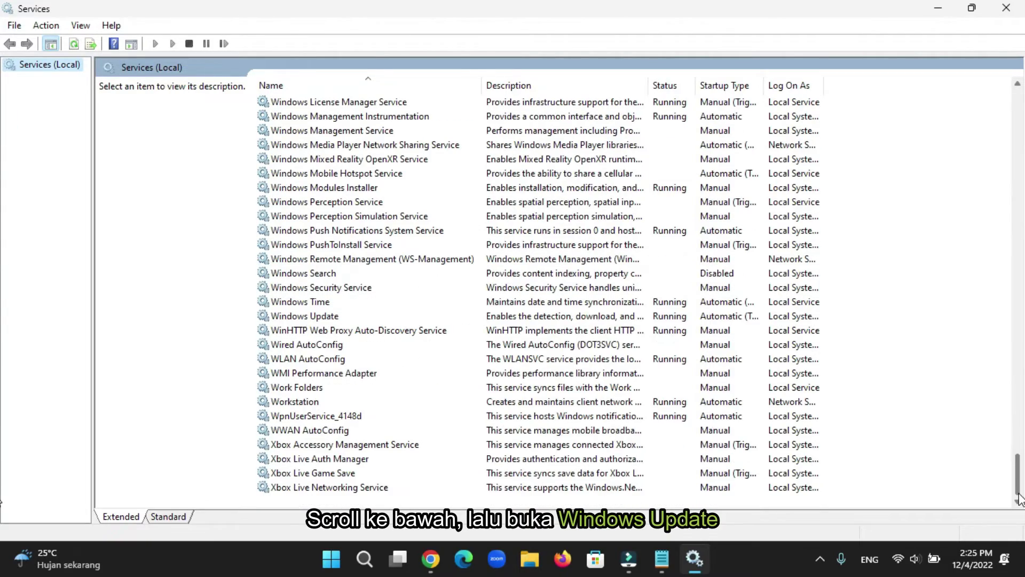
pyautogui.click(325, 318)
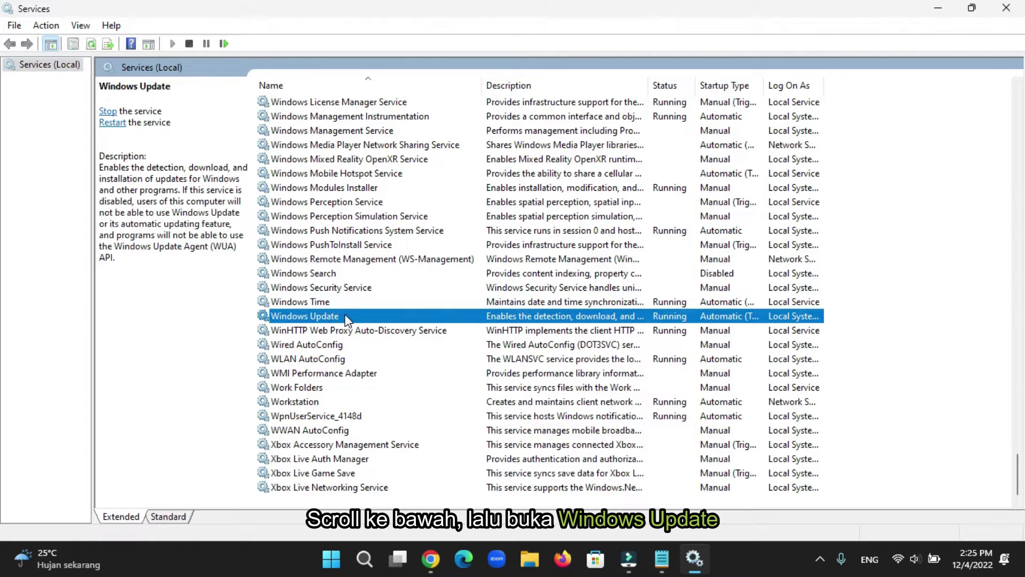
pyautogui.doubleClick(346, 318)
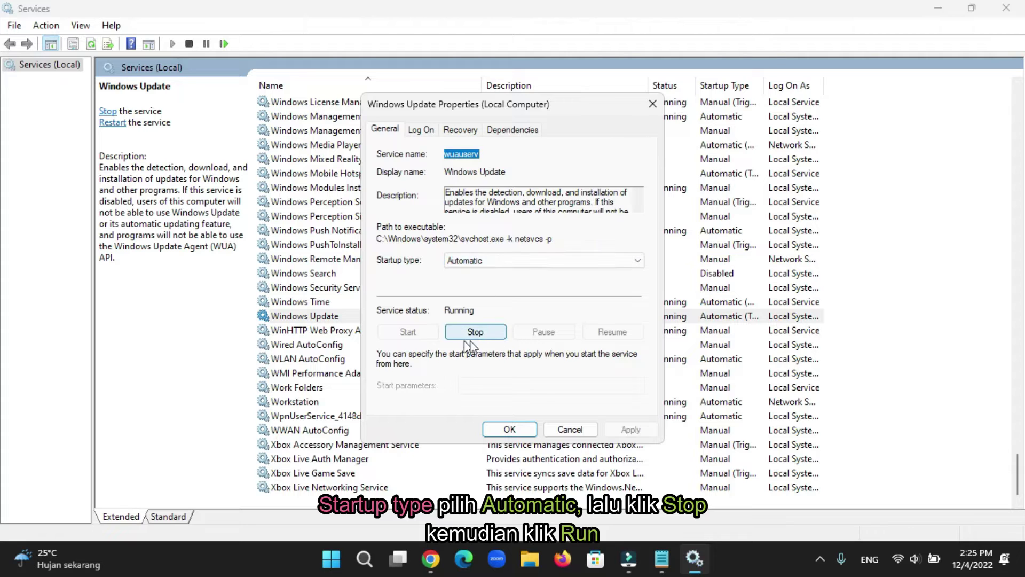
pyautogui.click(471, 260)
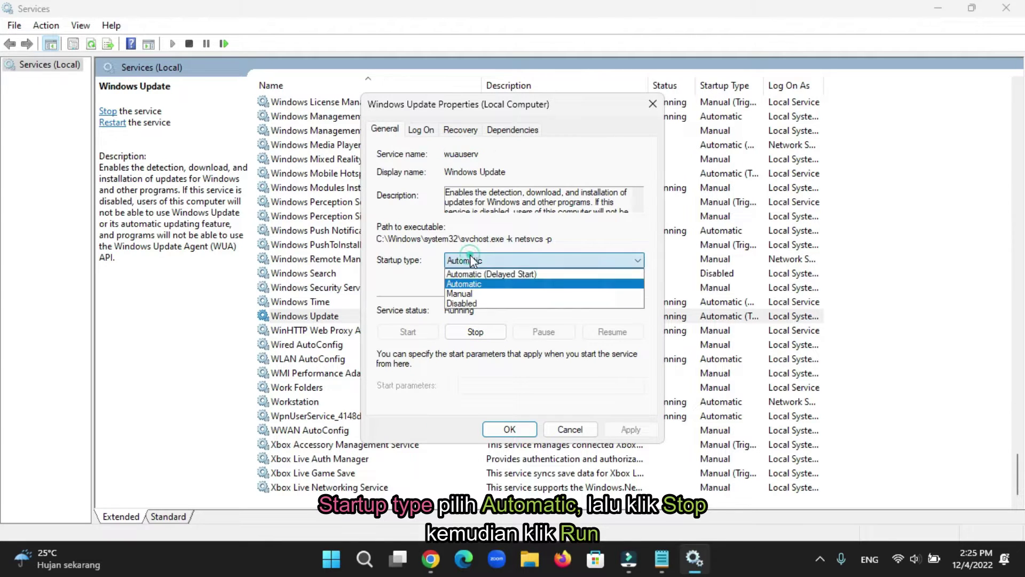
pyautogui.click(484, 284)
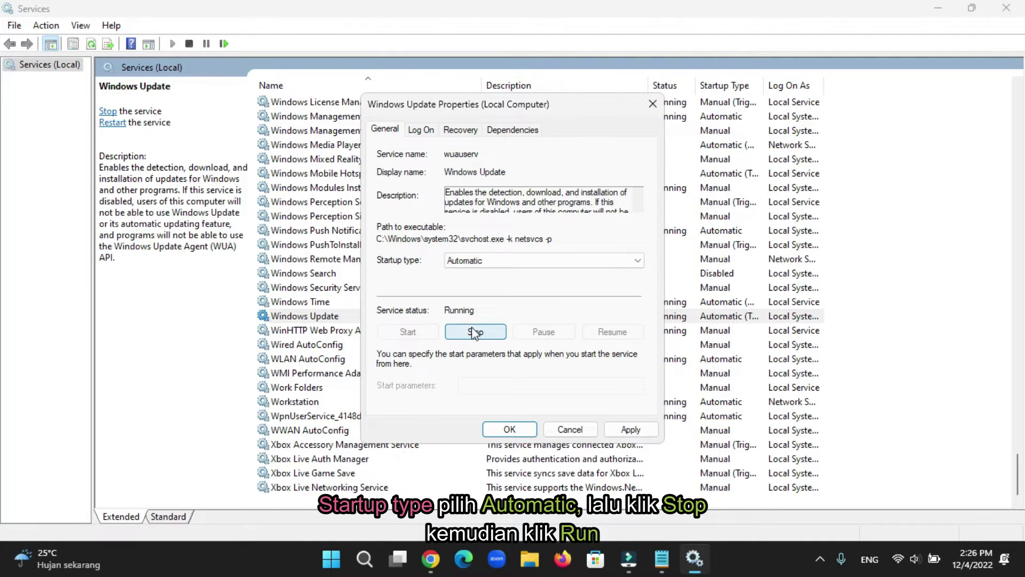
# Stop and restart the Windows Update service, accept its properties, and close Services.
pyautogui.click(486, 332)
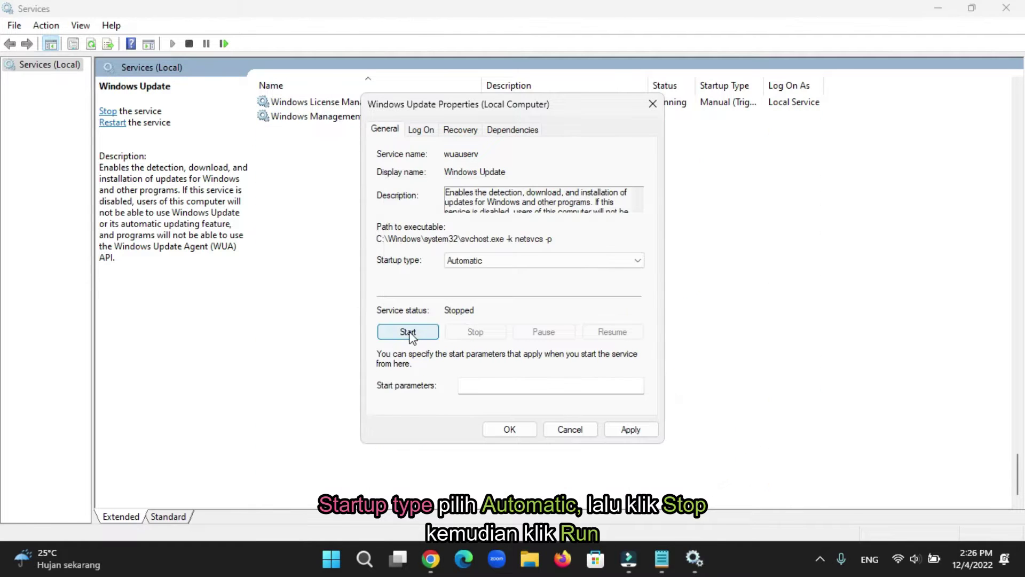
pyautogui.click(417, 332)
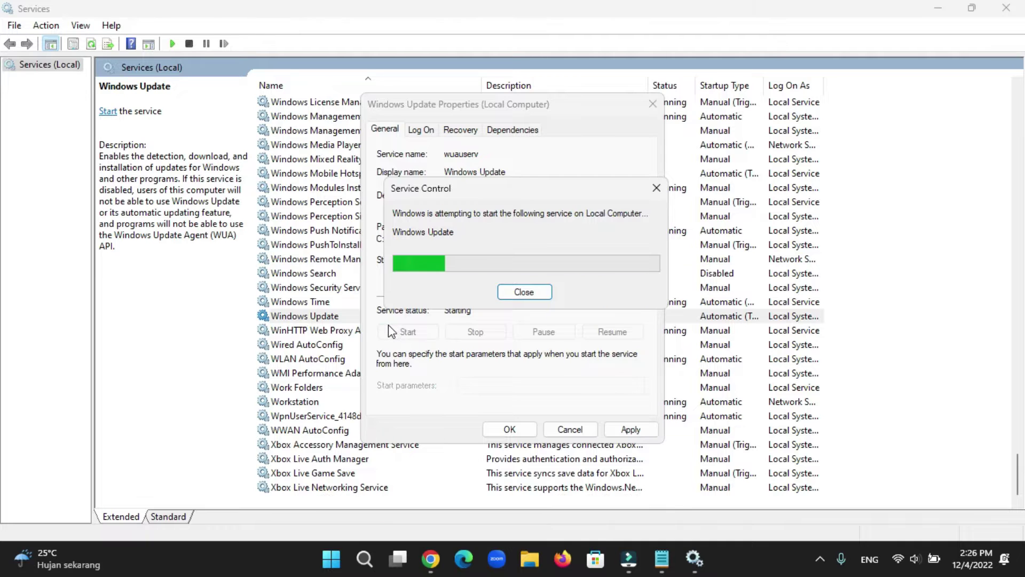
pyautogui.click(508, 429)
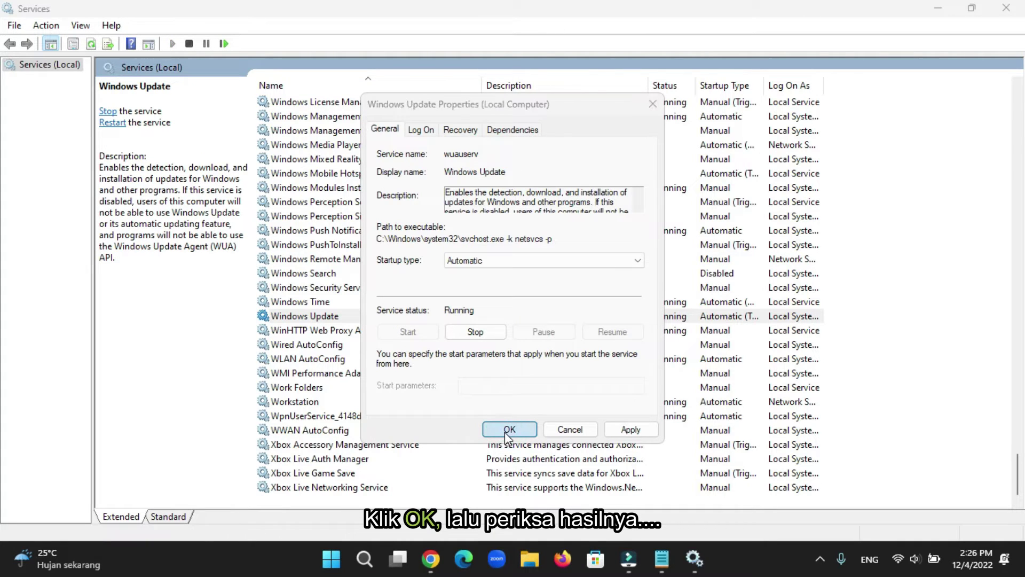
pyautogui.click(1003, 9)
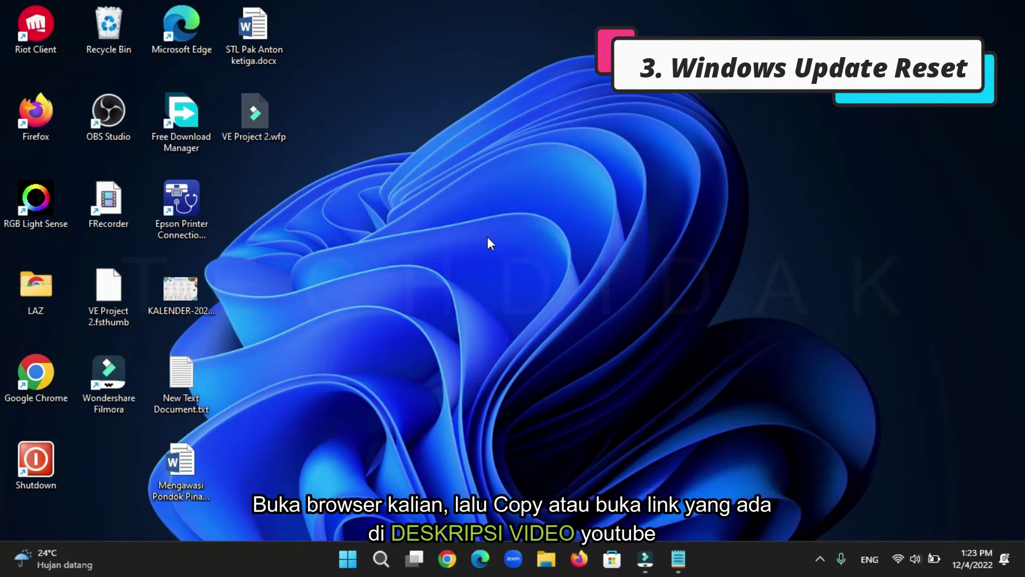
# Open Chrome, and copy the Google Drive link from New Text Document.txt in Notepad.
pyautogui.click(448, 560)
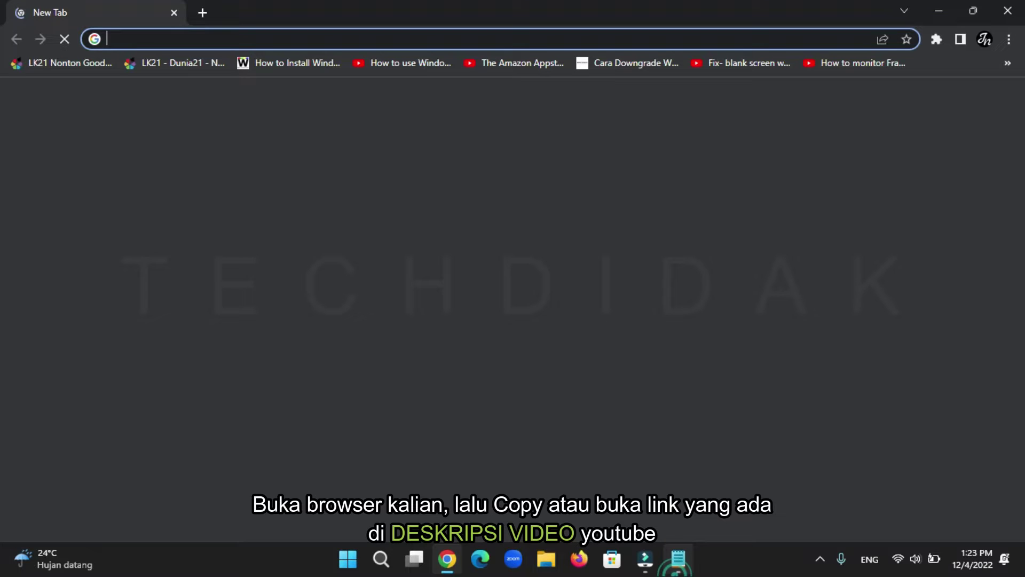
pyautogui.click(678, 558)
pyautogui.click(10, 121)
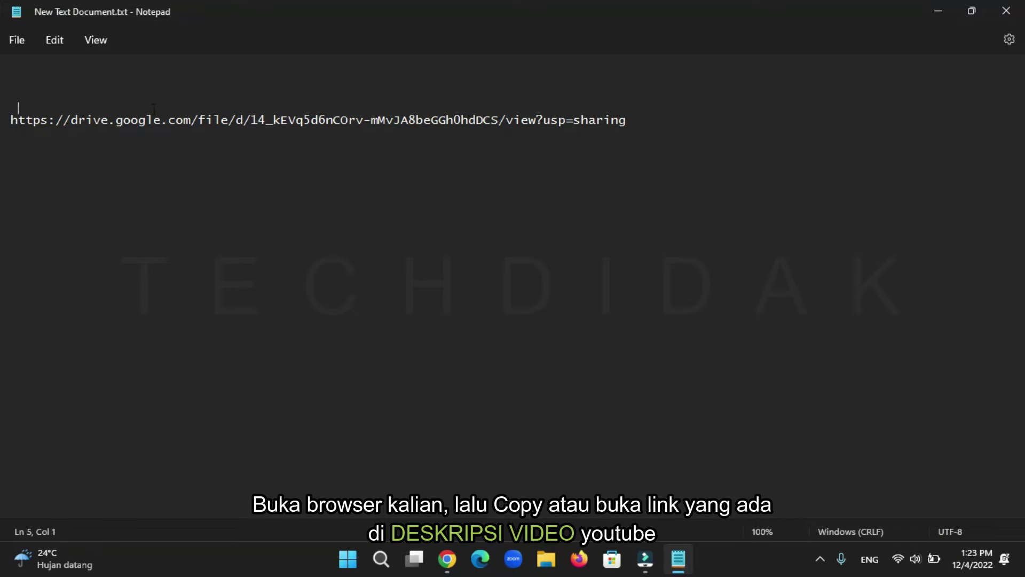
pyautogui.moveTo(11, 121); pyautogui.dragTo(626, 121)
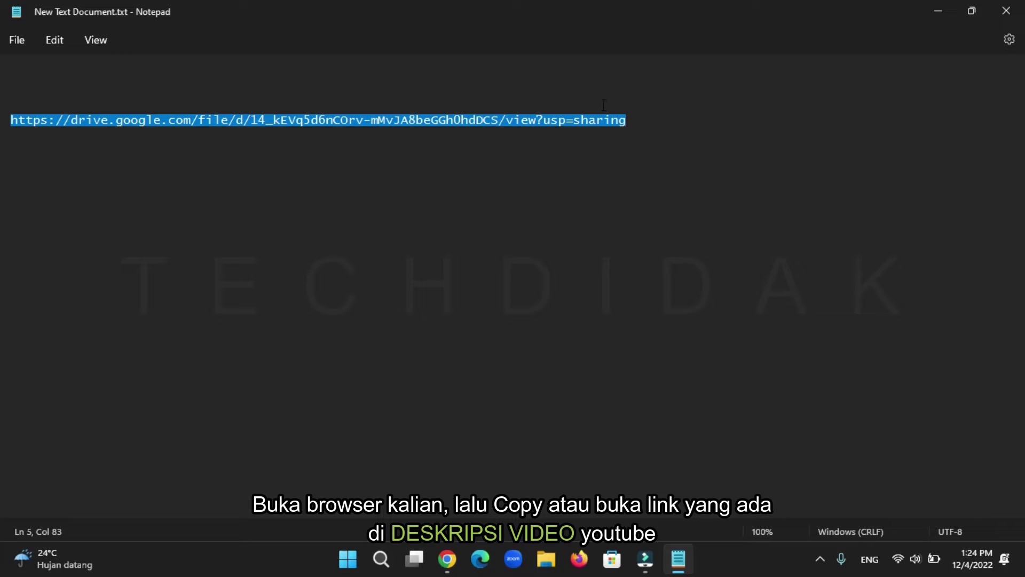
pyautogui.rightClick(561, 128)
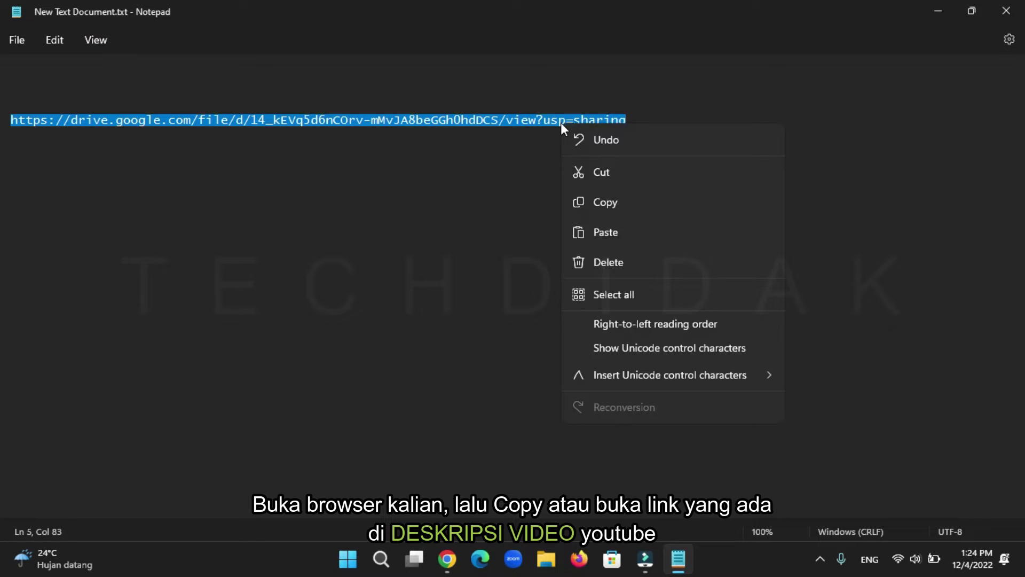
pyautogui.click(625, 201)
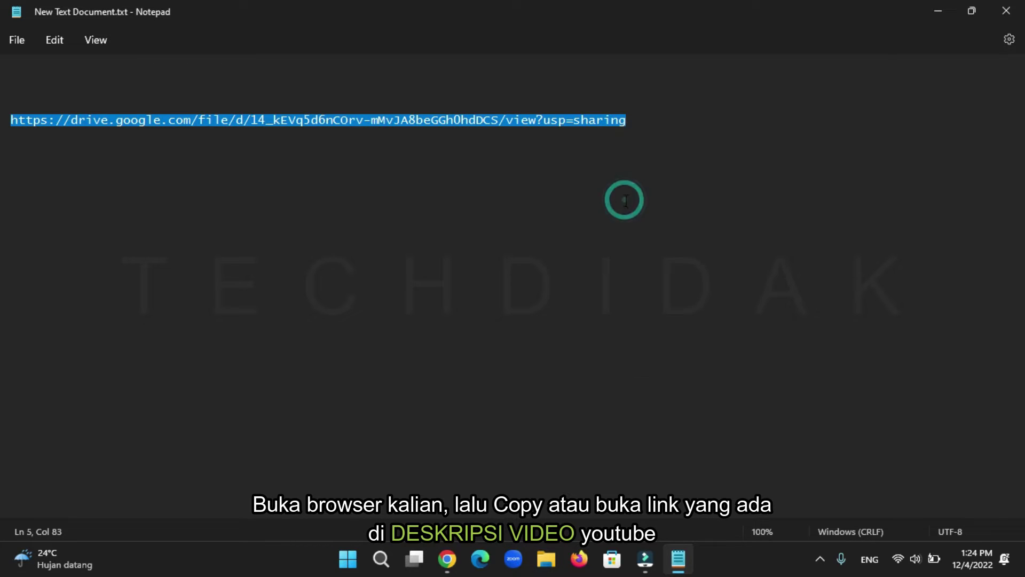
# Switch to Chrome and load the copied Google Drive link in the new tab.
pyautogui.hotkey('alt', 'Tab')
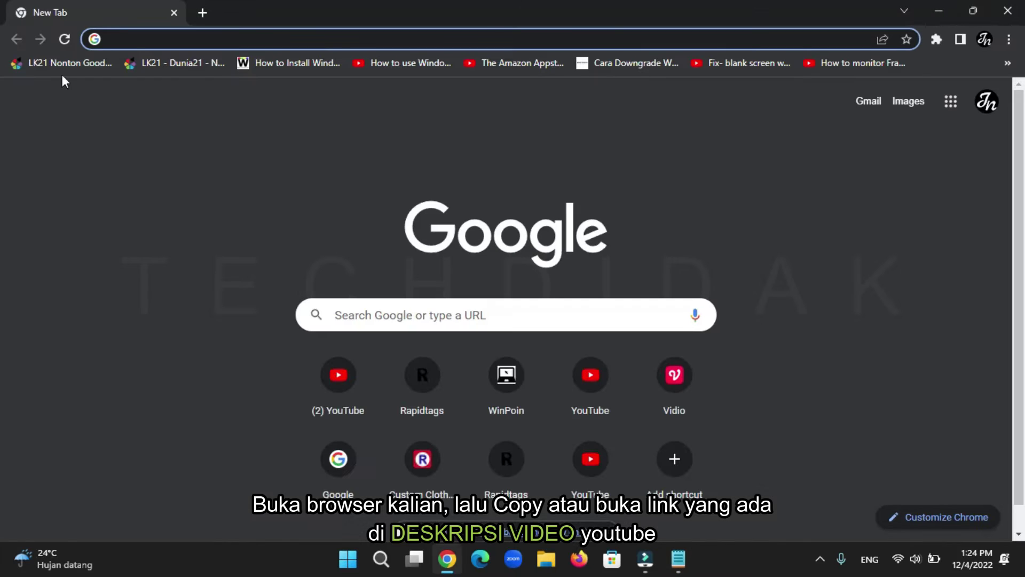
pyautogui.rightClick(133, 38)
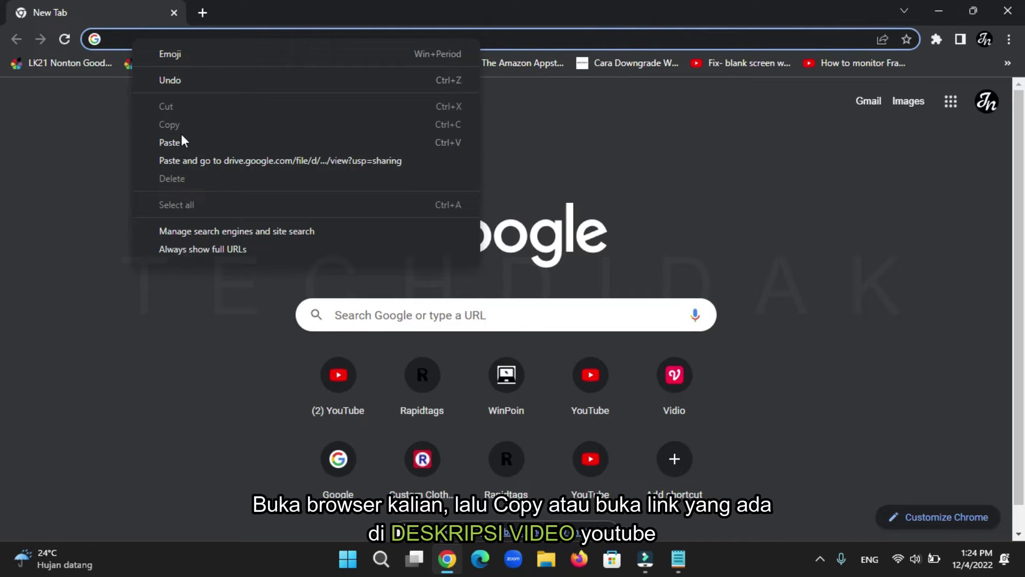
pyautogui.click(199, 143)
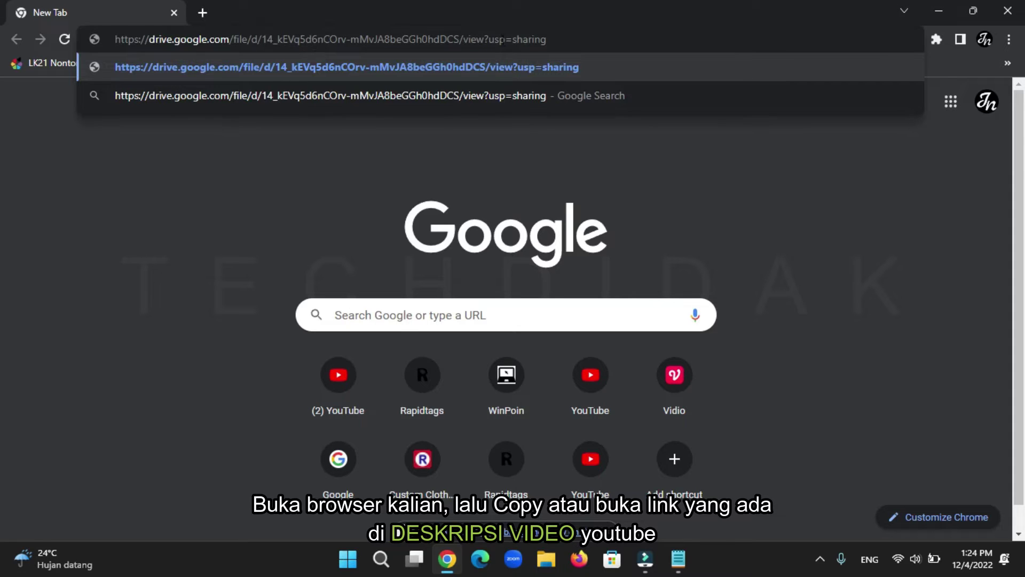
pyautogui.press('Return')
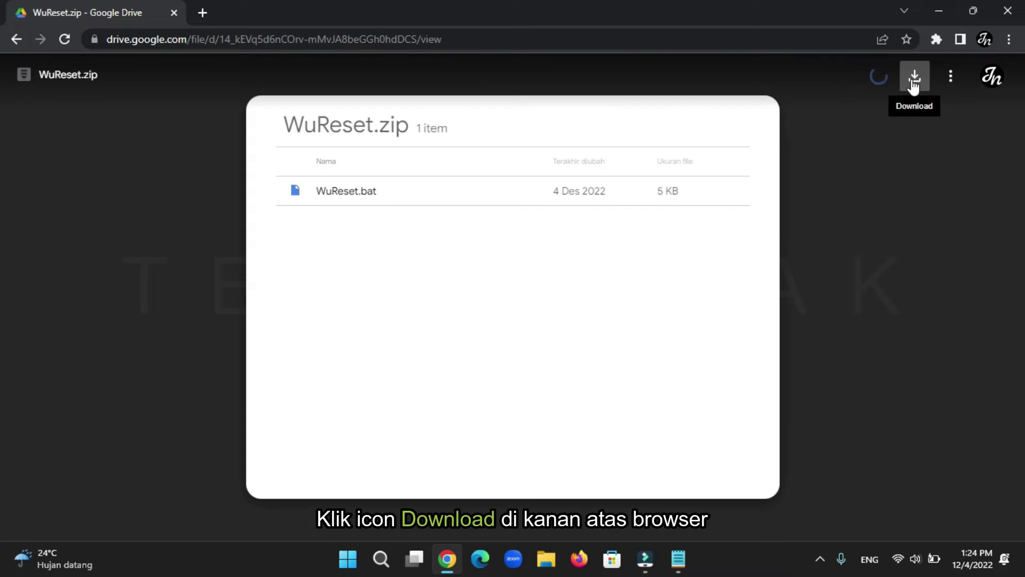
# Download WuReset.zip from Google Drive and show the downloaded file in its folder.
pyautogui.click(916, 80)
pyautogui.click(916, 80)
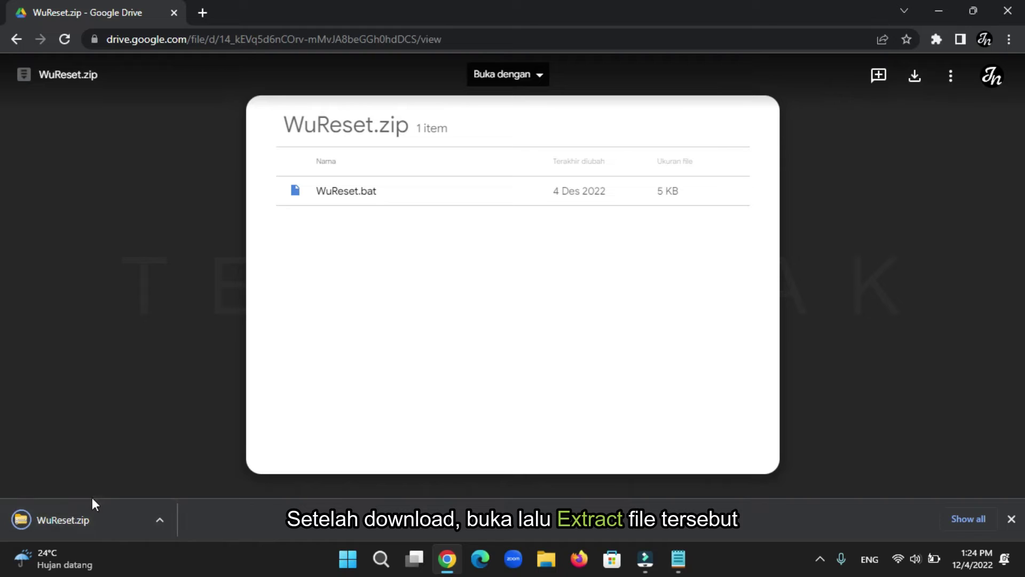
pyautogui.click(159, 519)
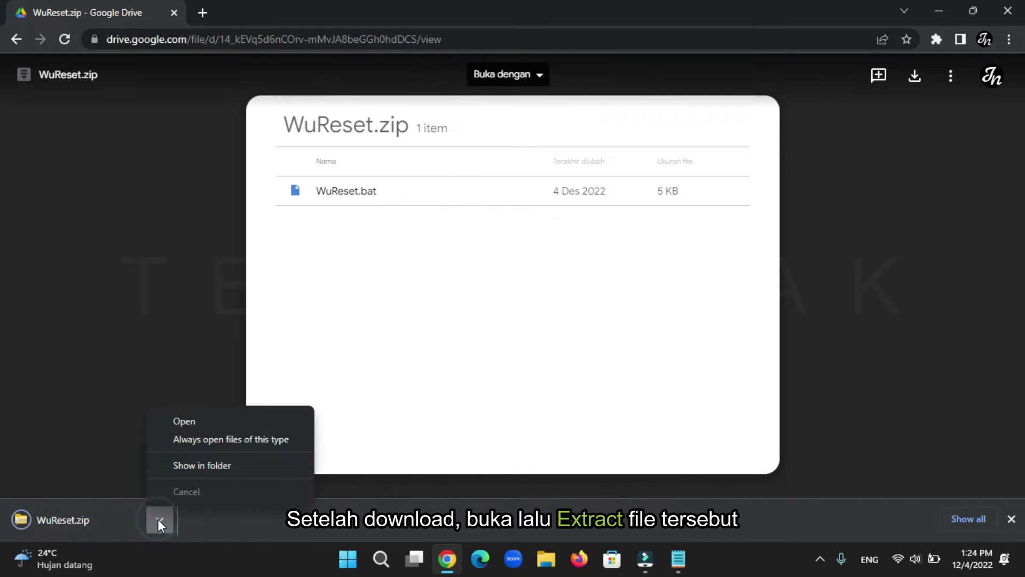
pyautogui.click(214, 467)
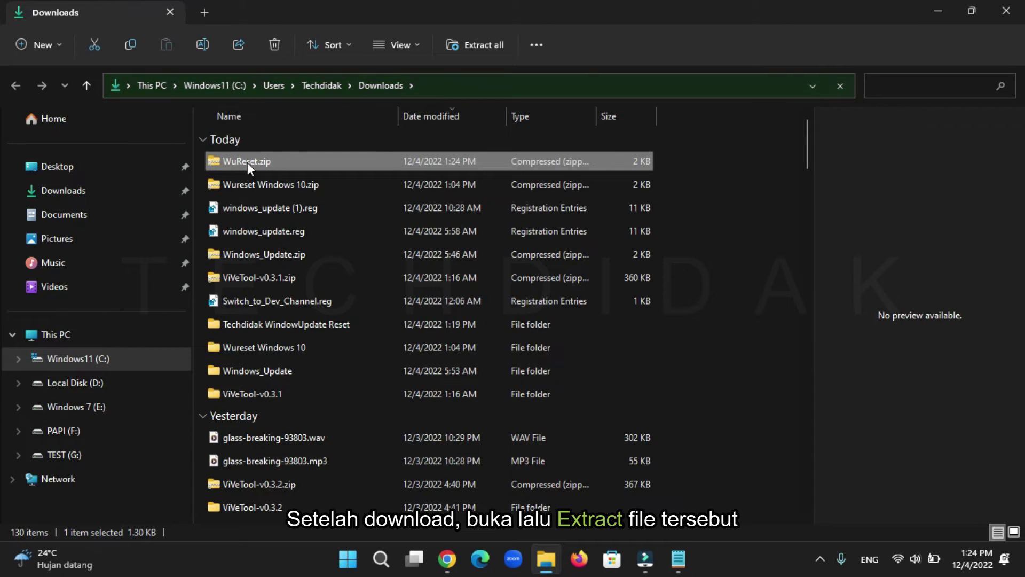
# Extract WuReset.zip to the WuReset folder in Downloads, showing the extracted files when complete.
pyautogui.rightClick(275, 161)
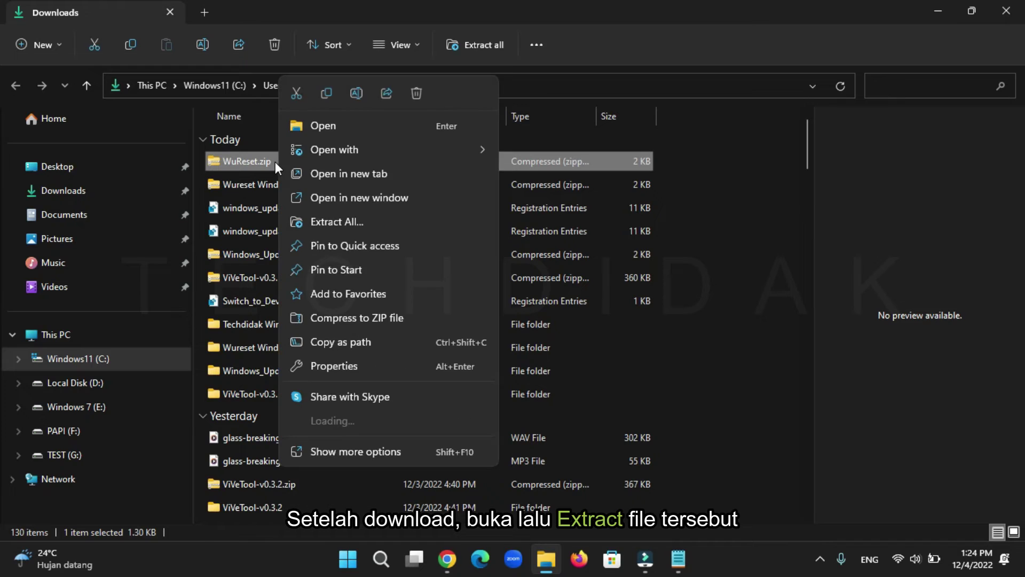
pyautogui.click(365, 221)
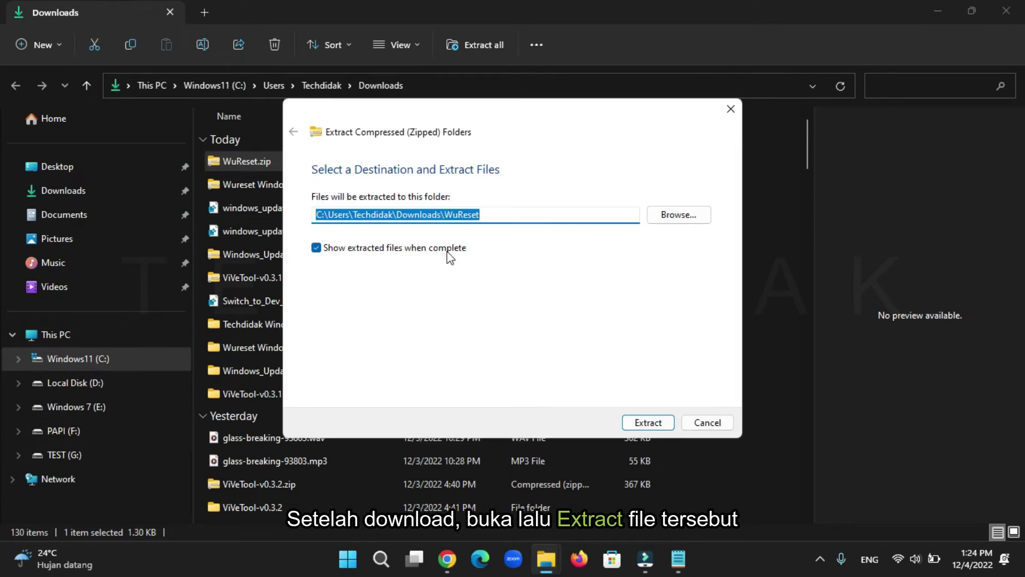
pyautogui.click(648, 424)
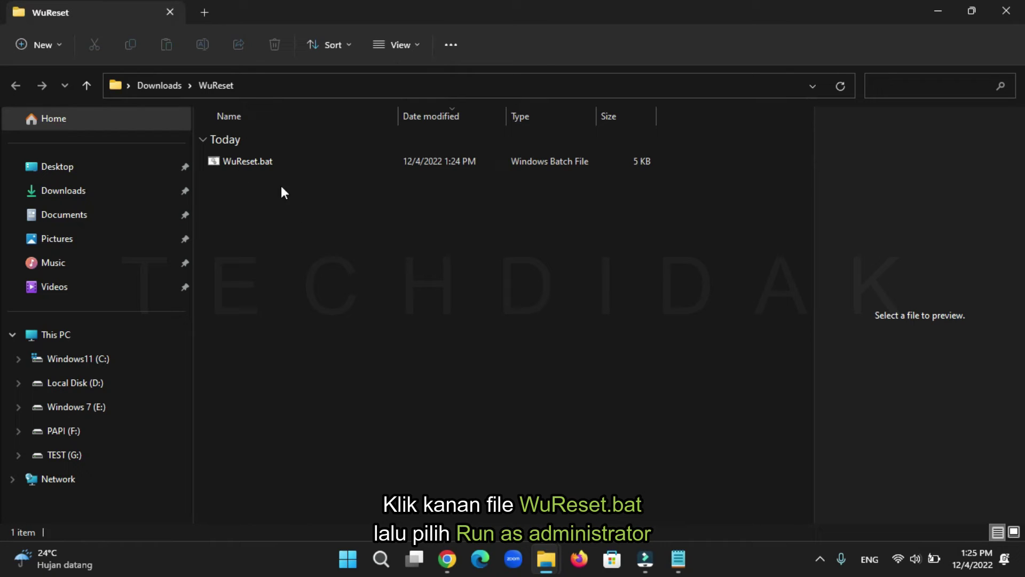
# Run WuReset.bat as administrator, maximize its console window, and continue the Windows Update reset script.
pyautogui.rightClick(251, 168)
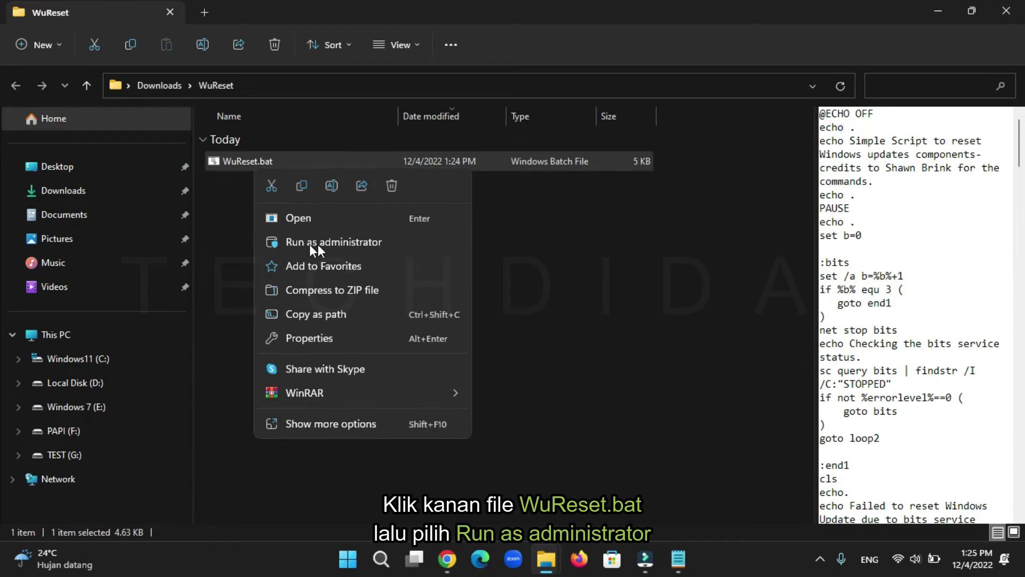
pyautogui.click(386, 243)
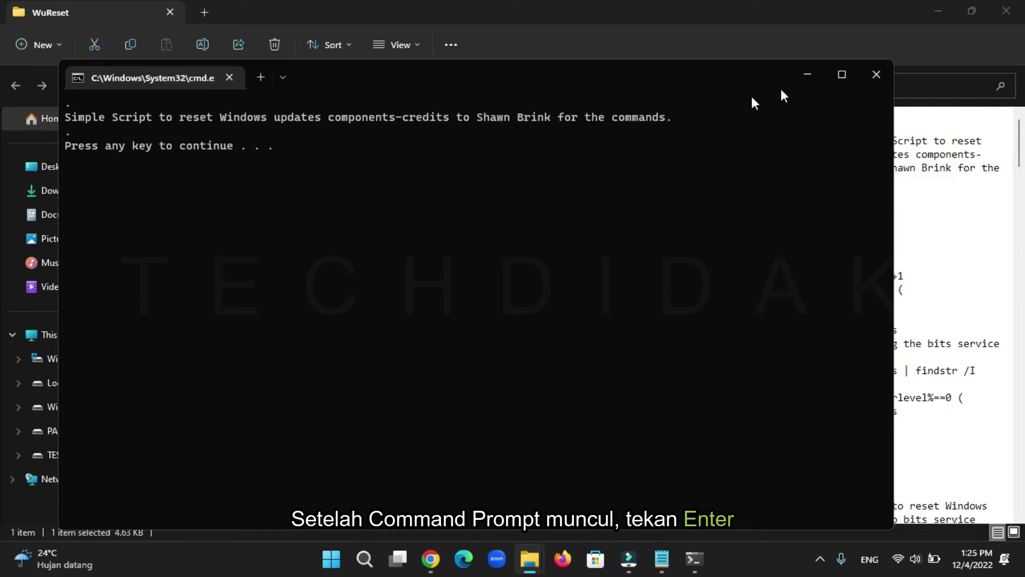
pyautogui.click(843, 76)
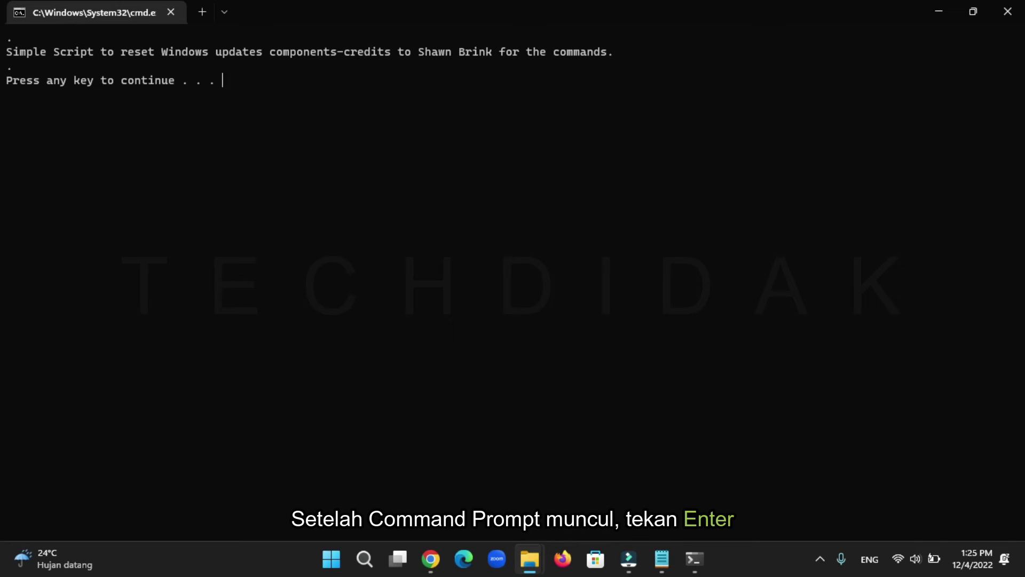
pyautogui.press('Return')
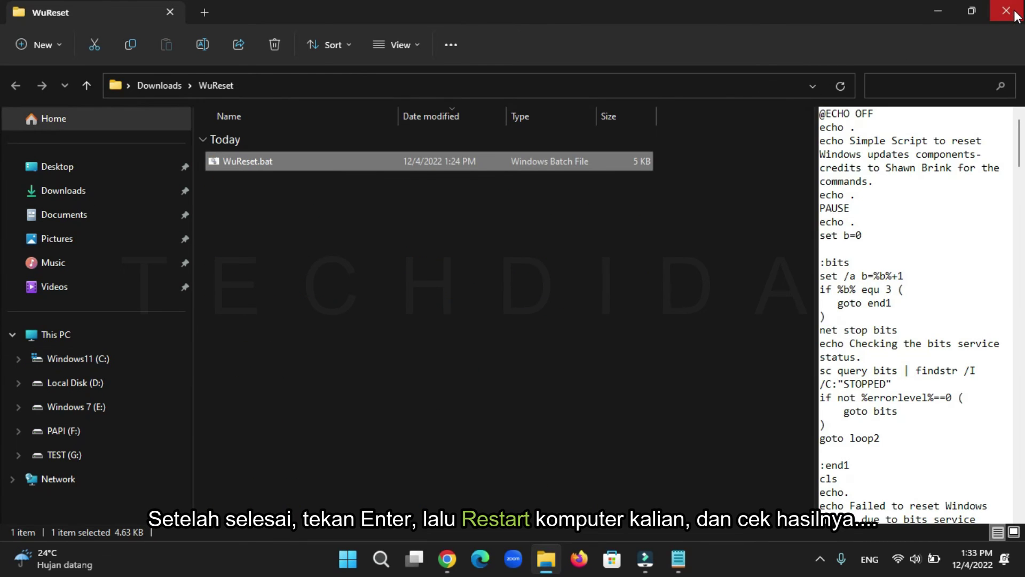
# Close the WuReset folder and Chrome windows, and open the computer's power options.
pyautogui.click(1005, 11)
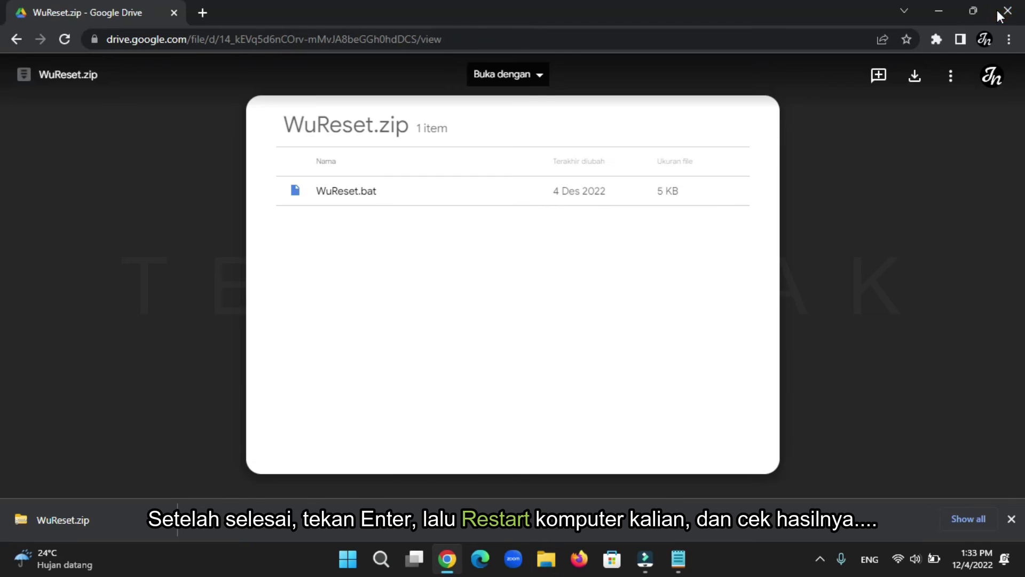
pyautogui.click(1011, 9)
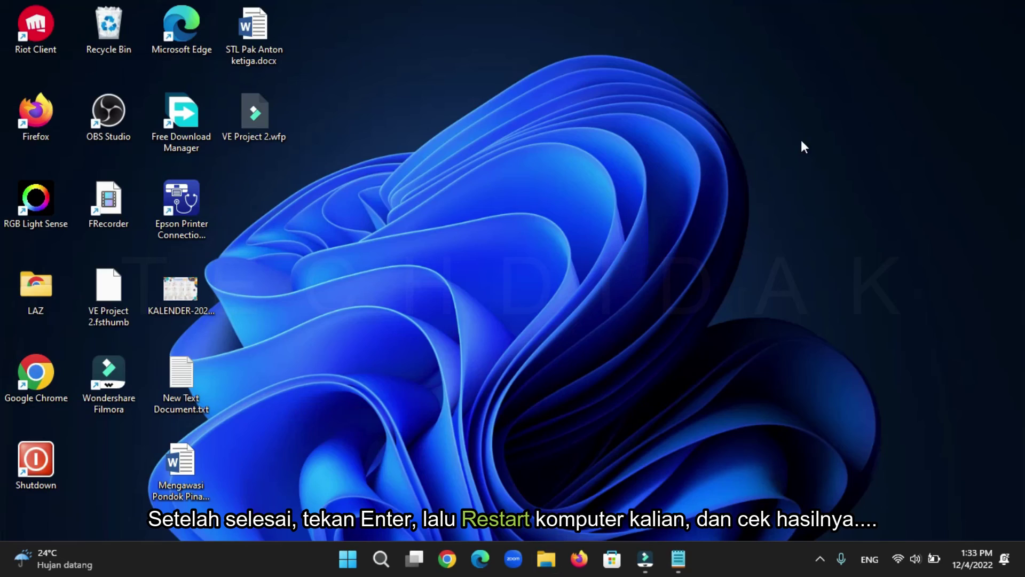
pyautogui.click(348, 558)
pyautogui.click(698, 506)
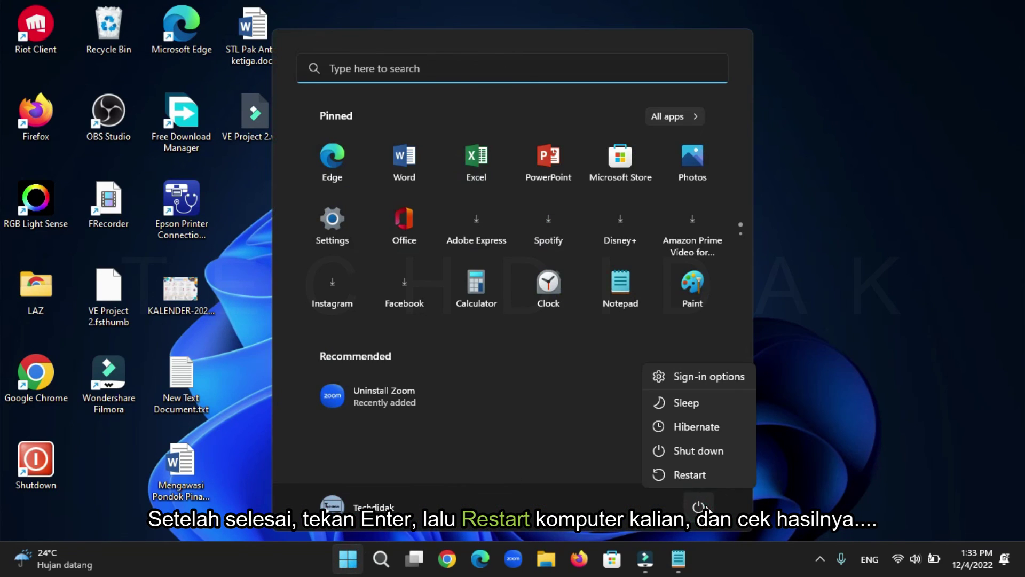